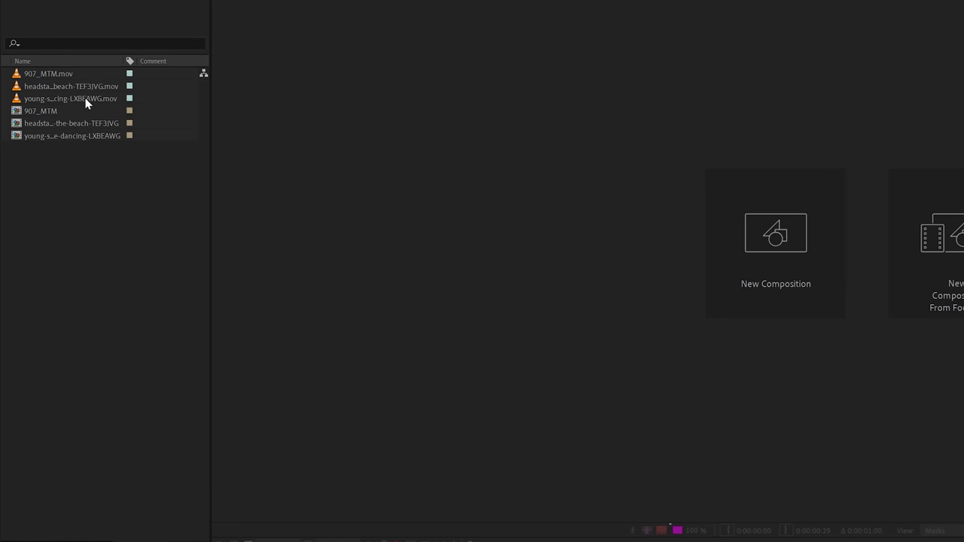
Make a new composition from the young-stylish-man freestyle dancing .mov via New Comp from Selection.
click(85, 101)
right_click(85, 98)
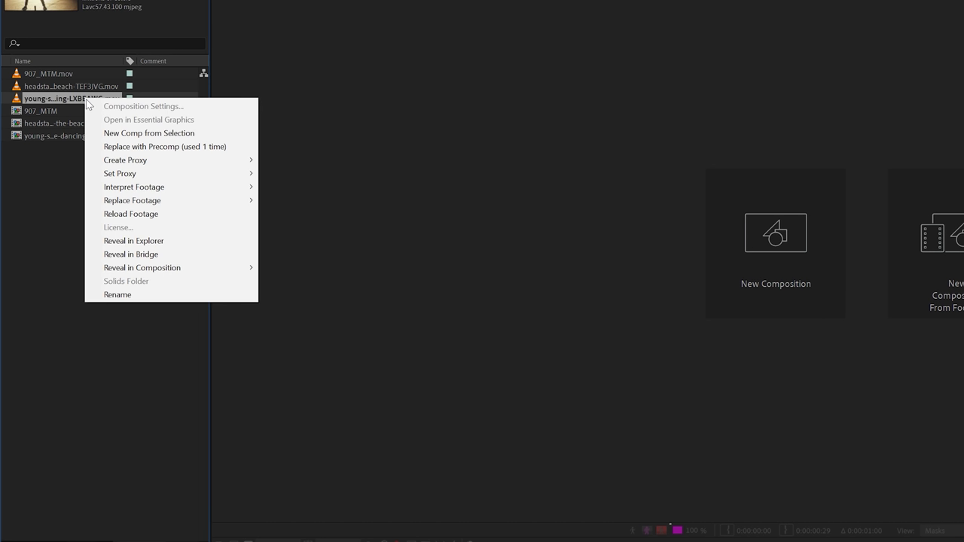
click(137, 135)
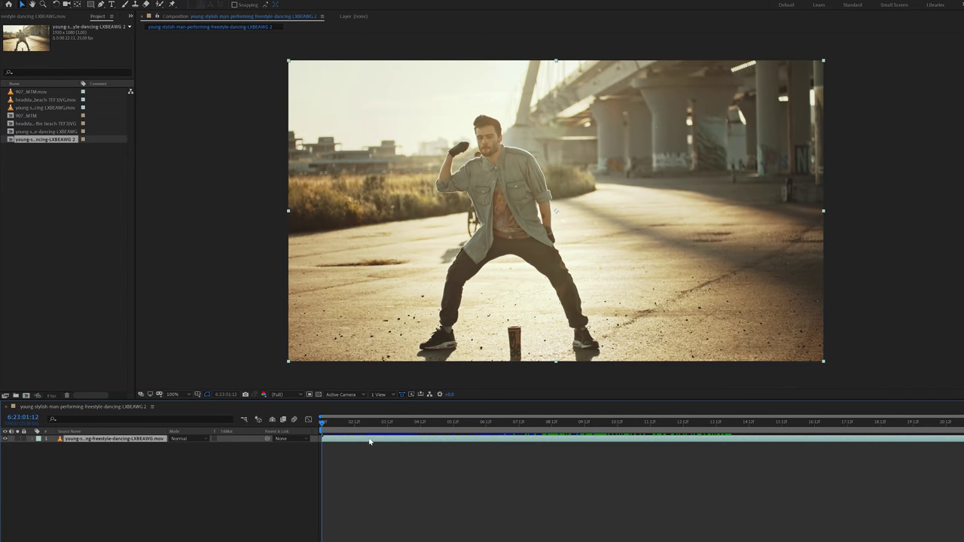
Open the dancing clip in the Layer panel and switch to the Brush Tool with Ctrl+B.
double_click(355, 440)
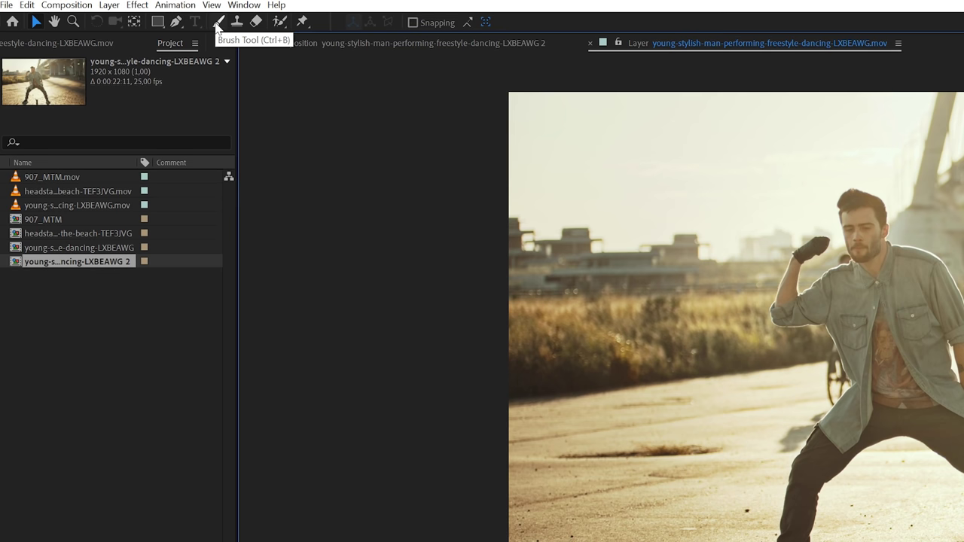
click(218, 23)
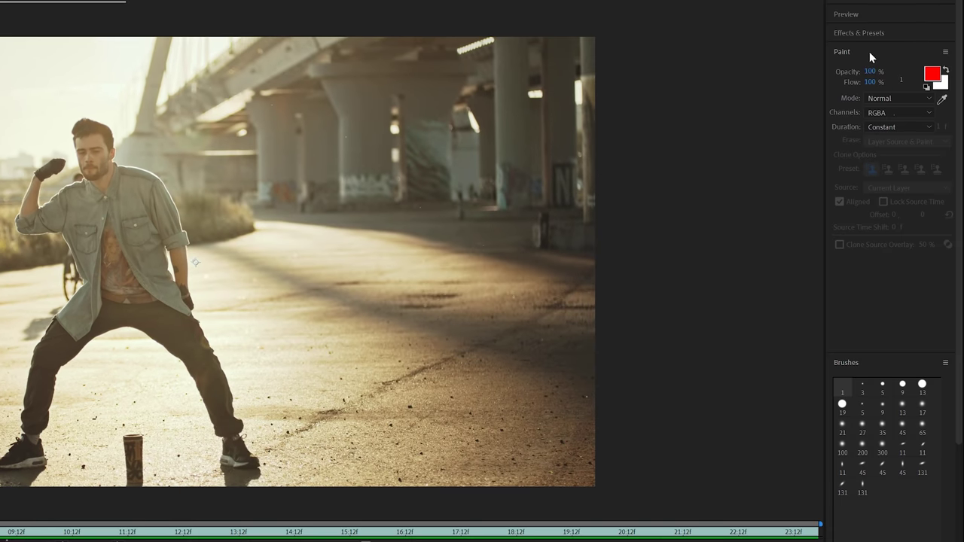
click(869, 51)
click(865, 52)
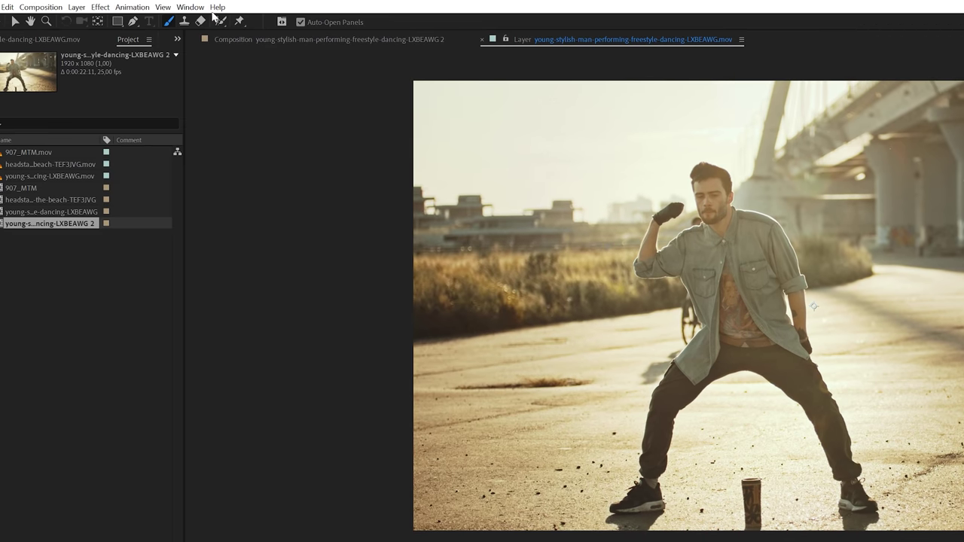
click(189, 6)
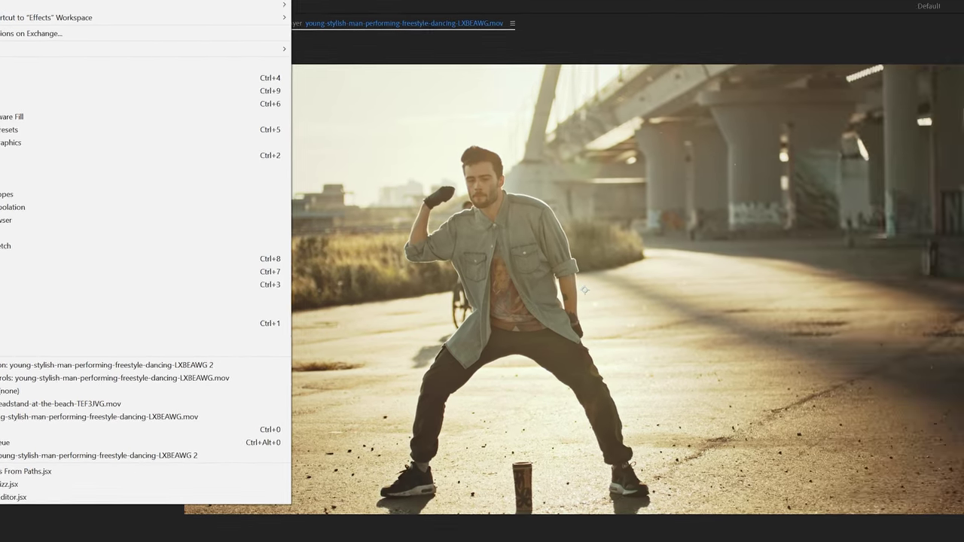
Show the Paint panel, set the paint colour to white FFFFFF and Duration to Single Frame.
click(208, 277)
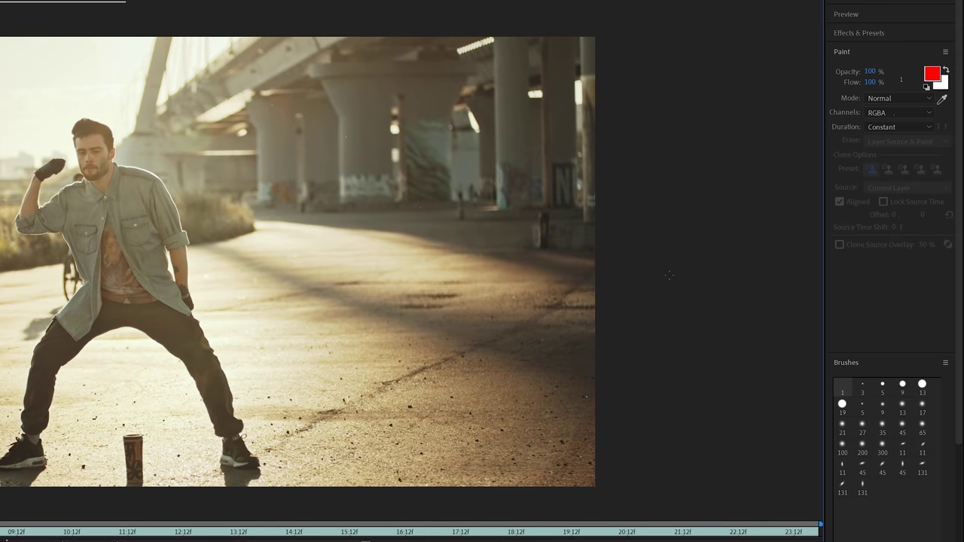
click(932, 74)
click(458, 179)
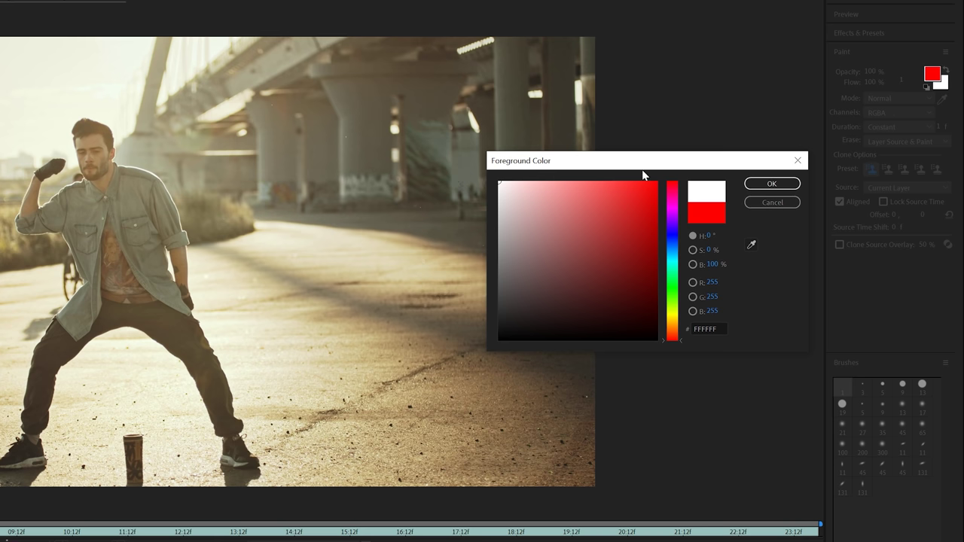
click(776, 184)
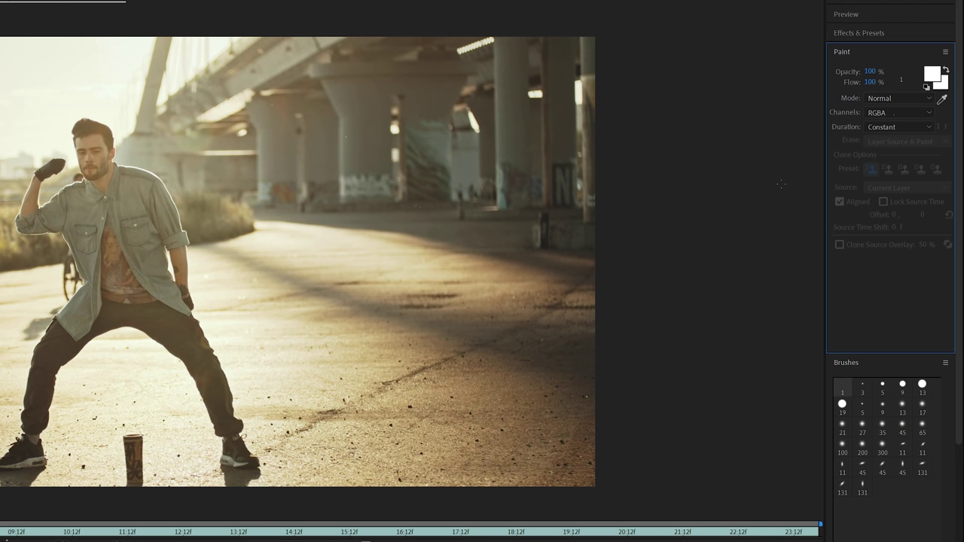
click(888, 126)
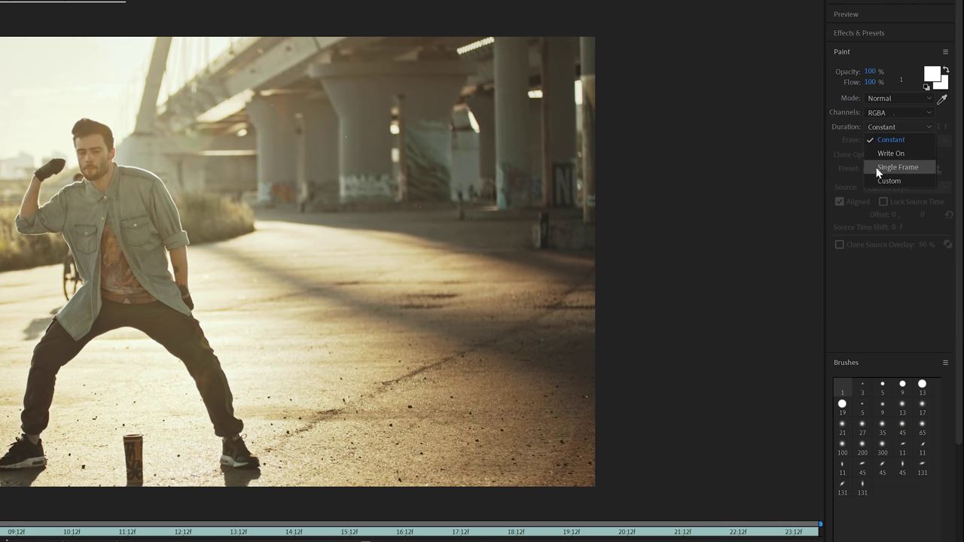
click(914, 168)
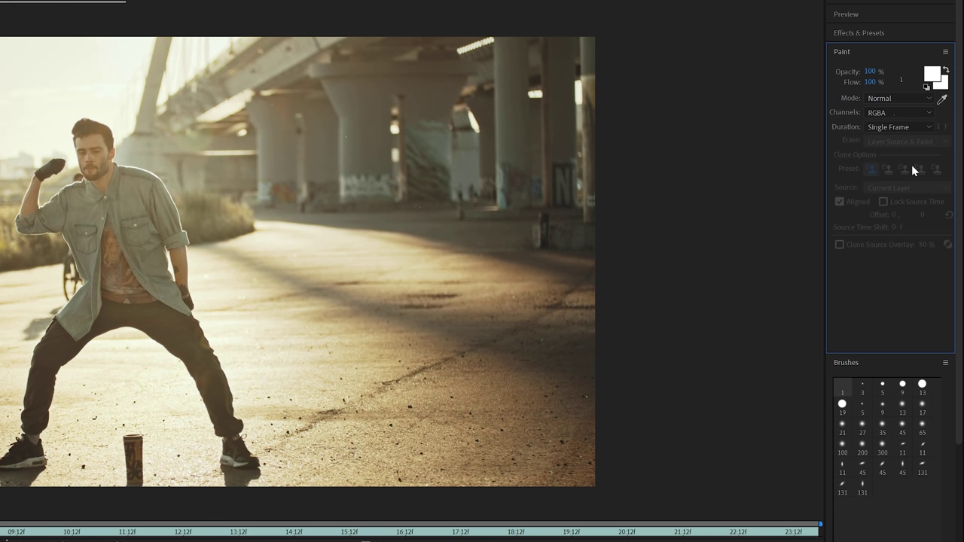
Pick the Hard Round 13-pixel brush preset in the Brushes panel, after briefly trying 19 pixels.
click(921, 386)
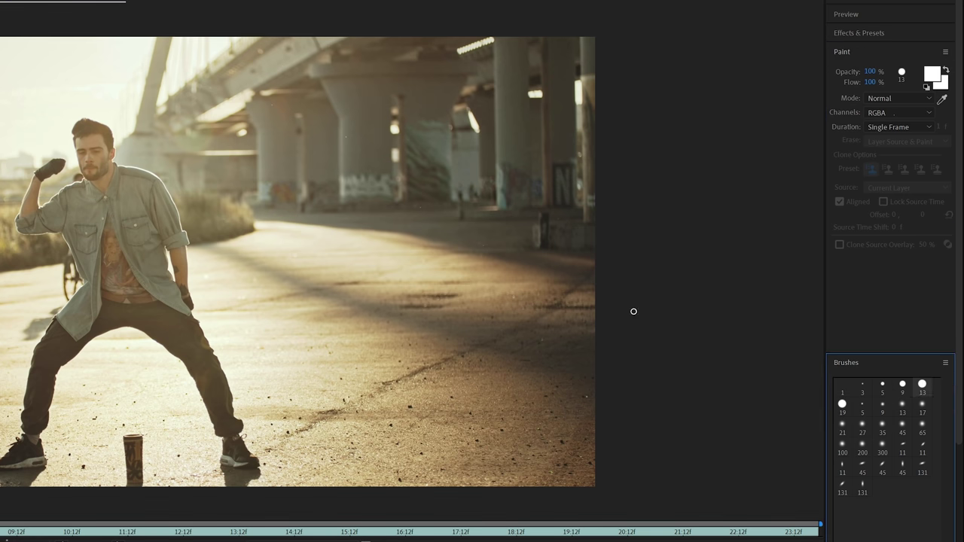
click(835, 402)
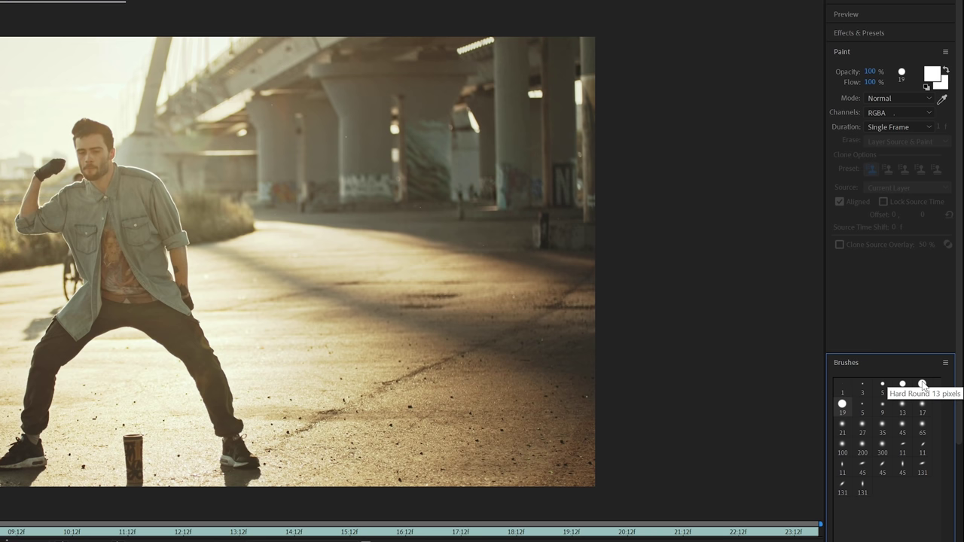
click(922, 385)
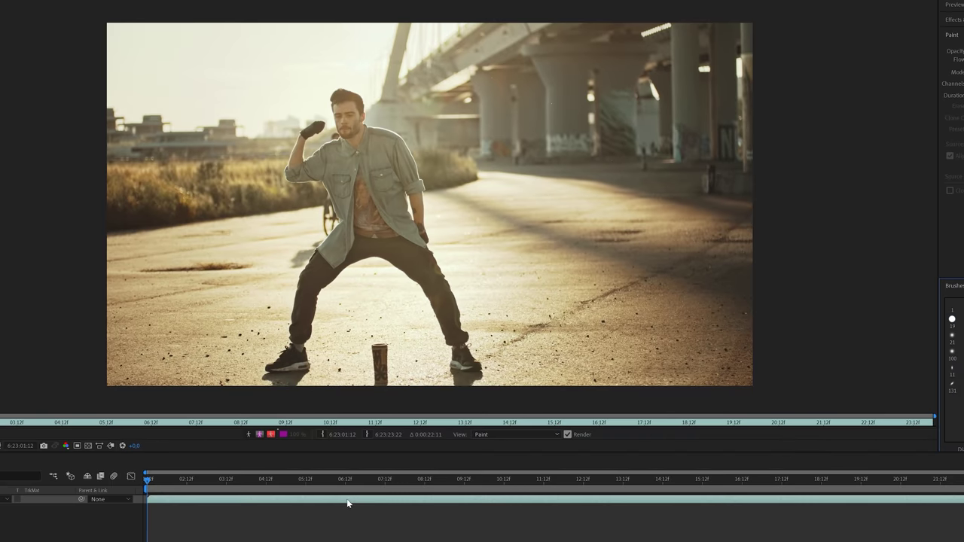
Move to the start frame and paint a white squiggle trailing from the dancer's pointing hand.
drag(347, 498, 460, 483)
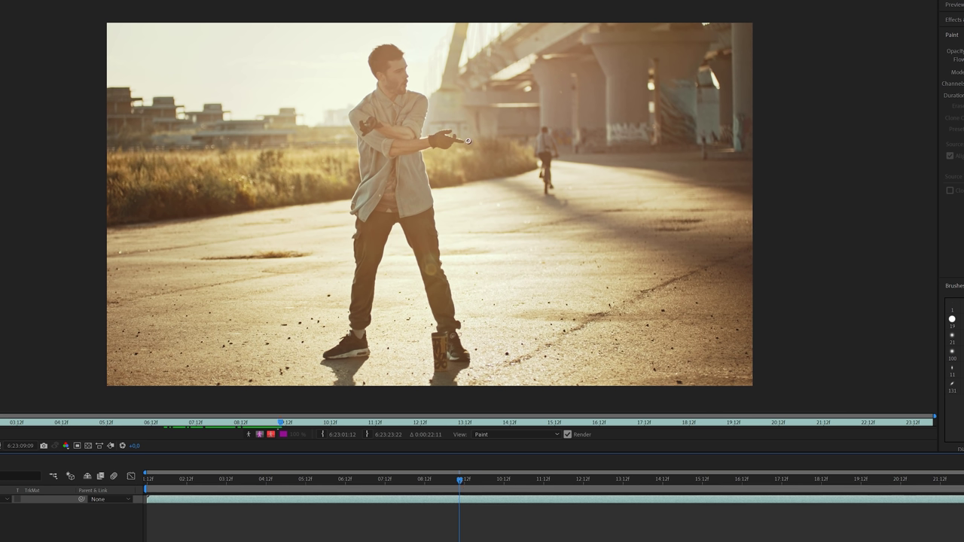
drag(472, 141, 512, 163)
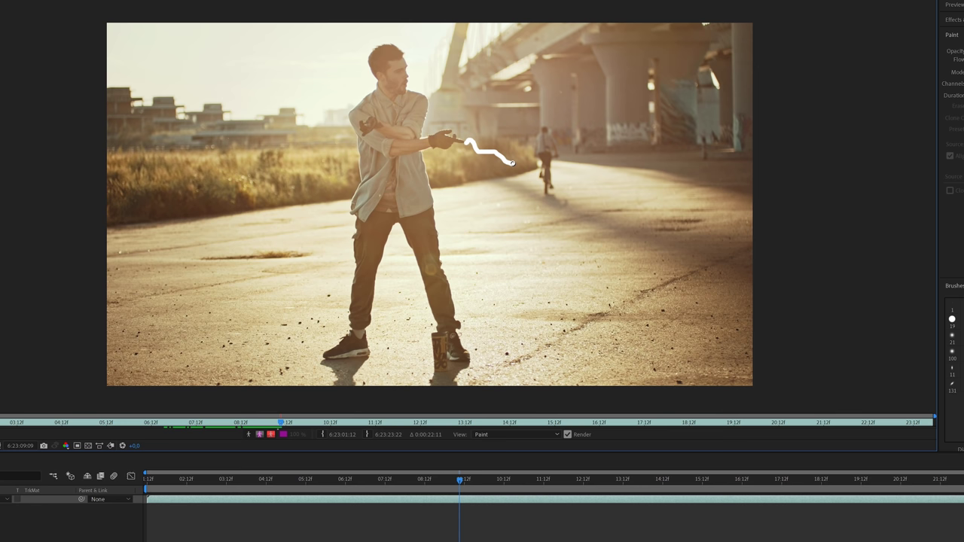
key(Page_Up)
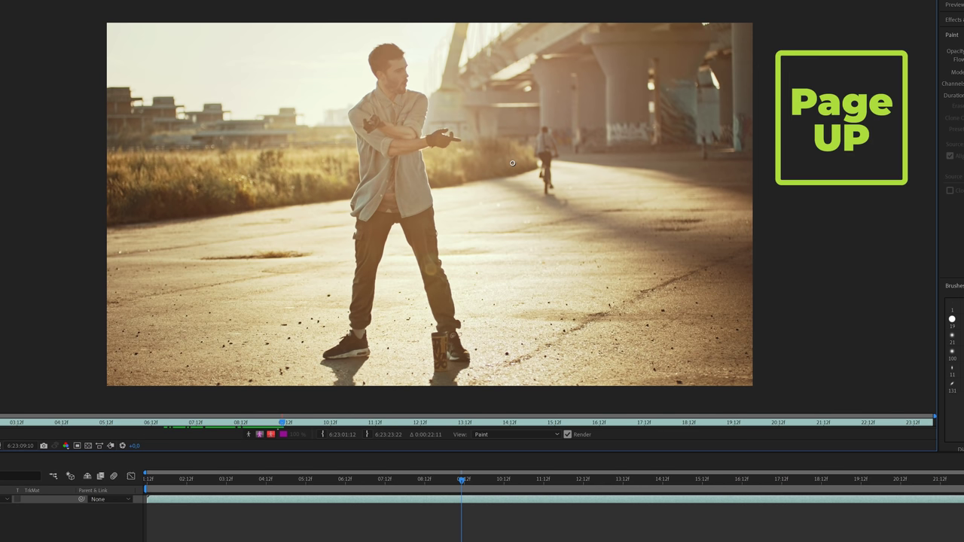
key(Page_Down)
key(Page_Up)
key(Page_Down)
key(Page_Up)
key(Page_Down)
key(Page_Down)
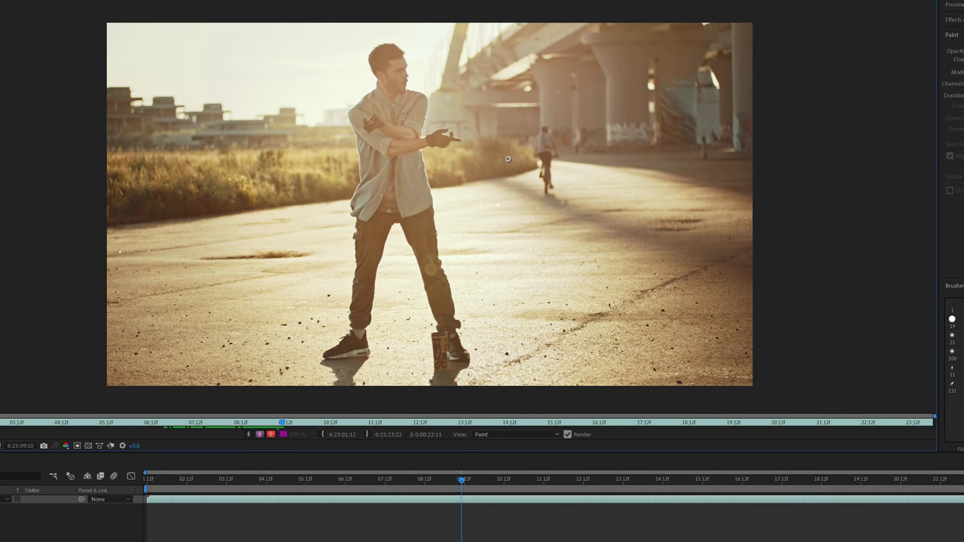
key(Page_Up)
key(Page_Down)
On the next frame, paint a longer white squiggle extending to the right.
drag(504, 158, 541, 181)
mouse_move(582, 205)
mouse_down()
mouse_move(667, 241)
mouse_move(683, 261)
mouse_move(664, 256)
mouse_move(744, 293)
mouse_move(773, 326)
mouse_up()
key(Page_Down)
key(Page_Up)
key(Page_Down)
key(Page_Down)
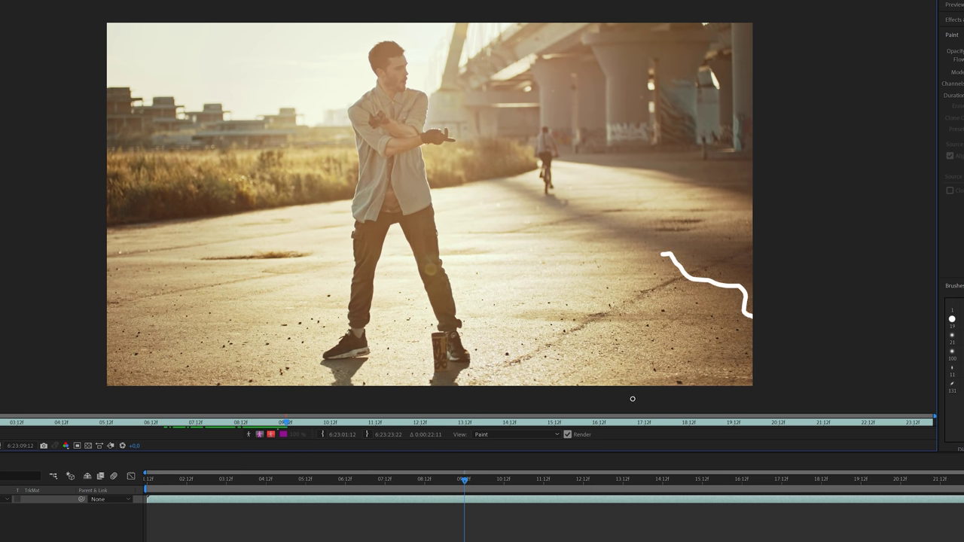
Scrub back and play the clip to review the squiggle strokes.
drag(471, 483, 426, 493)
key(space)
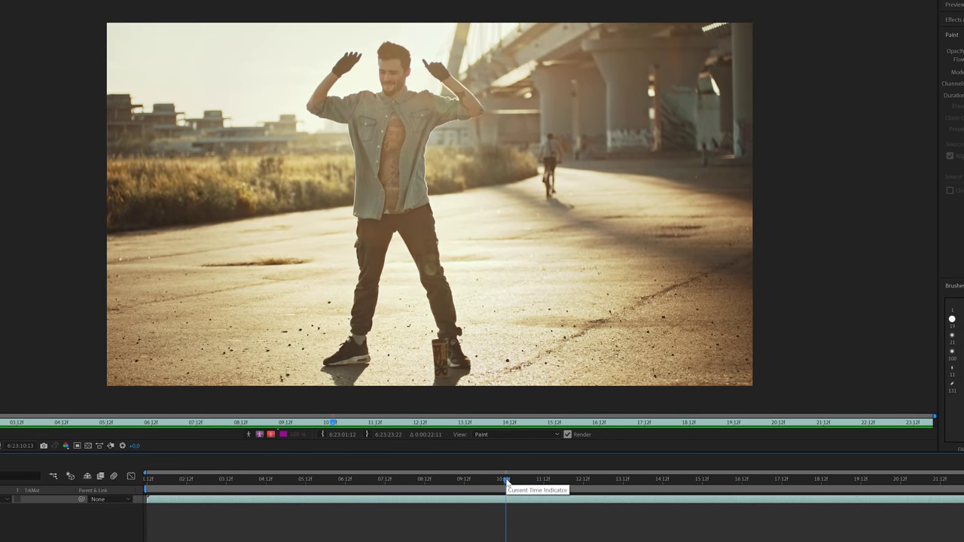
drag(505, 479, 442, 497)
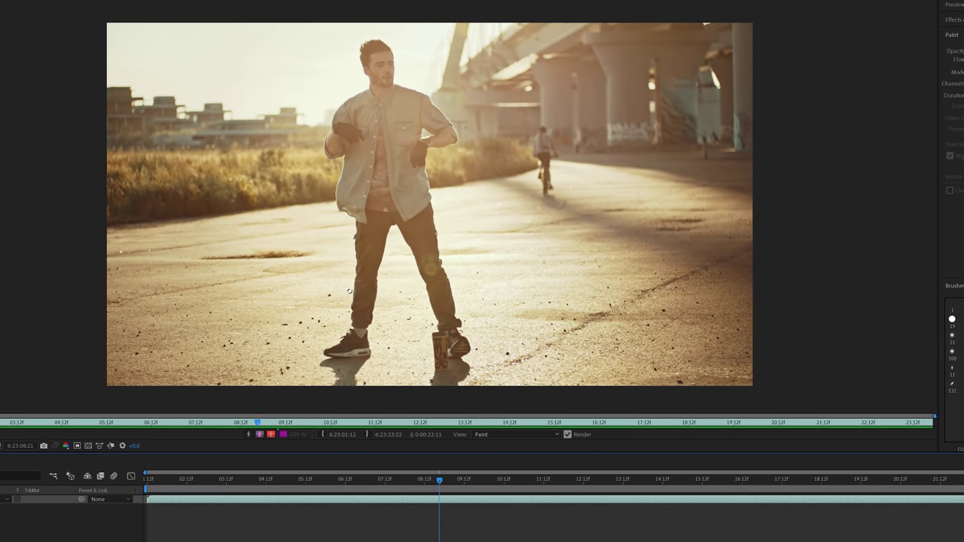
Zoom in on the dancer's legs and trace a white leg outline on four consecutive frames.
key(period)
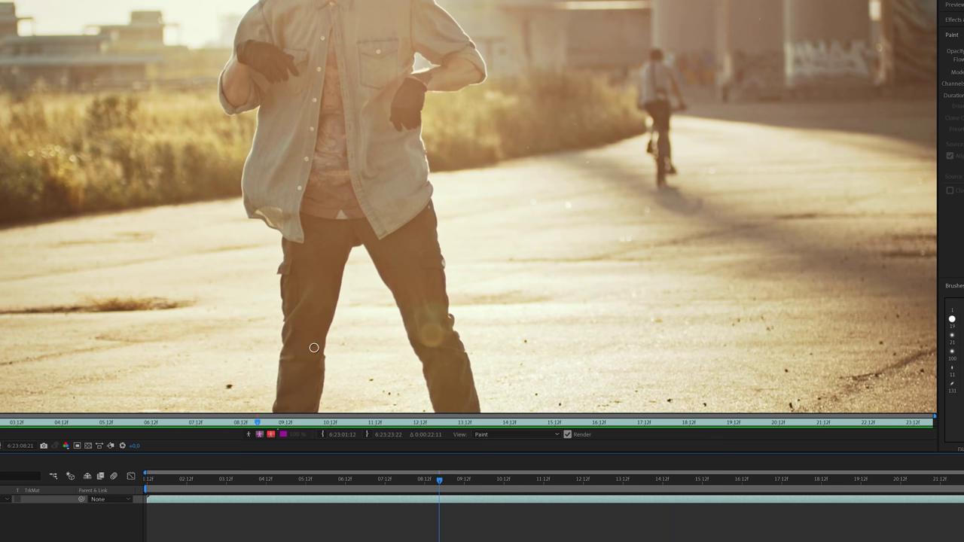
drag(314, 347, 376, 201)
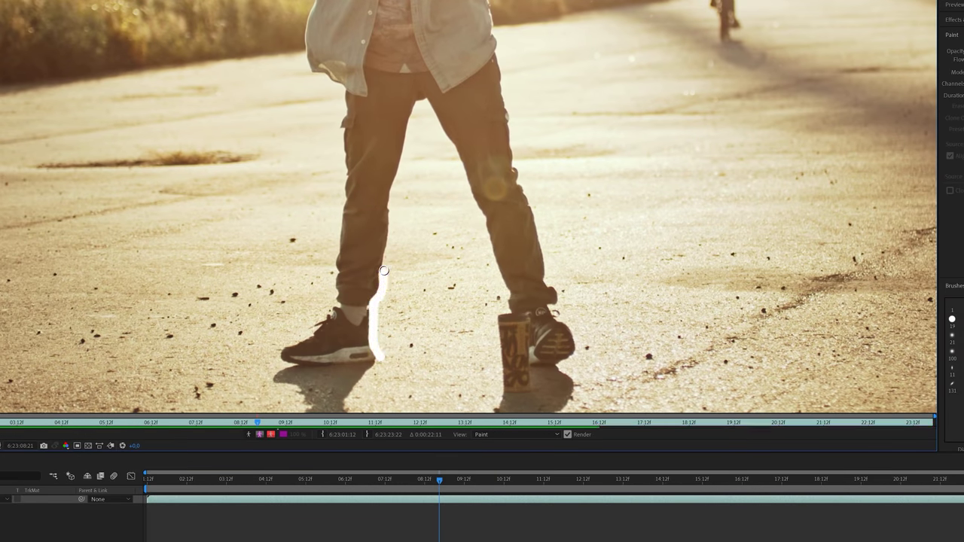
key(Page_Down)
drag(378, 344, 389, 202)
key(Page_Down)
mouse_move(381, 355)
mouse_down()
mouse_move(388, 204)
mouse_move(406, 129)
mouse_move(390, 202)
mouse_move(443, 102)
mouse_up()
key(Page_Down)
mouse_move(380, 355)
mouse_down()
mouse_move(373, 299)
mouse_move(384, 201)
mouse_move(409, 121)
mouse_move(450, 161)
mouse_move(473, 211)
mouse_up()
key(Page_Down)
mouse_move(379, 270)
mouse_down()
mouse_move(381, 214)
mouse_move(448, 151)
mouse_move(498, 272)
mouse_up()
Keep tracing the leg outline around the foot on five more consecutive frames.
key(Page_Down)
mouse_move(378, 219)
mouse_down()
mouse_move(462, 197)
mouse_move(503, 301)
mouse_up()
key(Page_Down)
mouse_move(404, 119)
mouse_down()
mouse_move(426, 110)
mouse_move(516, 323)
mouse_up()
key(Page_Down)
mouse_move(435, 128)
mouse_down()
mouse_move(520, 312)
mouse_move(557, 298)
mouse_move(555, 273)
mouse_up()
key(Page_Down)
mouse_move(495, 262)
mouse_down()
mouse_move(503, 289)
mouse_move(566, 354)
mouse_move(504, 83)
mouse_up()
key(Page_Down)
mouse_move(531, 379)
mouse_down()
mouse_move(576, 343)
mouse_move(521, 167)
mouse_move(508, 69)
mouse_move(522, 36)
mouse_up()
Zoom back out to the full frame and play back the leg outlines.
drag(546, 94, 566, 371)
key(slash)
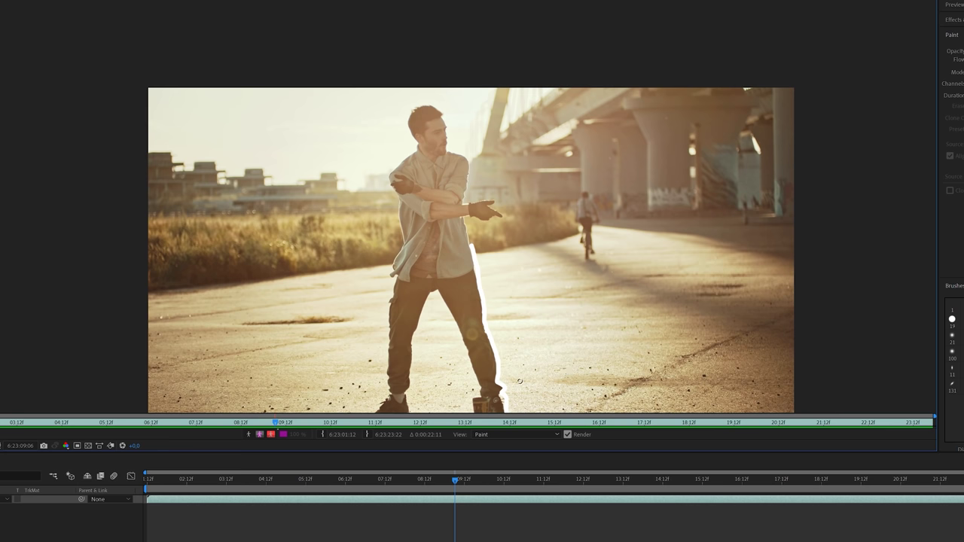
key(space)
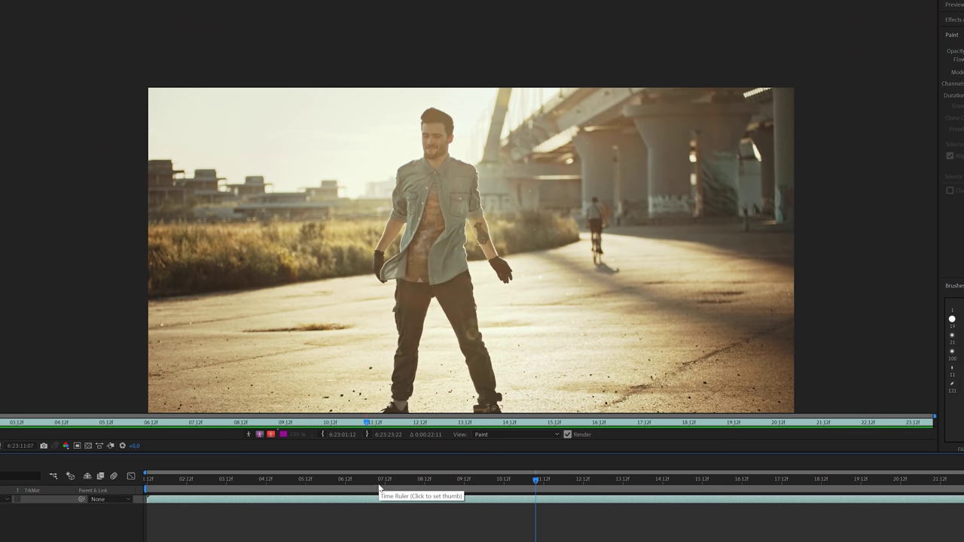
Scrub back and brush a white ring around the dancer's torso on four consecutive frames.
drag(407, 479, 305, 501)
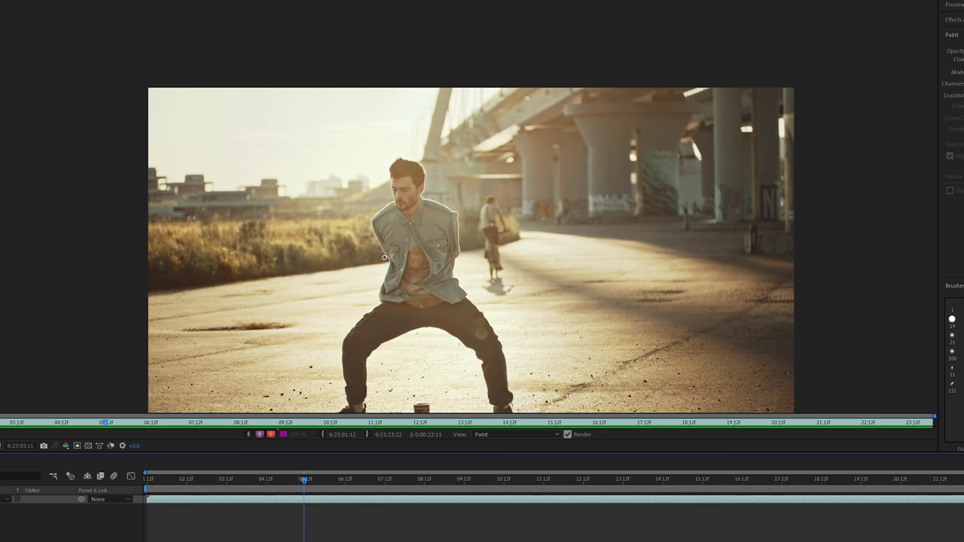
mouse_move(365, 309)
mouse_down()
mouse_move(397, 348)
mouse_move(427, 358)
mouse_move(468, 351)
mouse_up()
mouse_move(502, 321)
mouse_down()
mouse_move(503, 275)
mouse_move(461, 241)
mouse_up()
key(Page_Down)
mouse_move(375, 199)
mouse_down()
mouse_move(350, 319)
mouse_move(387, 350)
mouse_move(456, 363)
mouse_move(502, 350)
mouse_move(530, 238)
mouse_move(447, 167)
mouse_move(394, 184)
mouse_up()
key(Page_Down)
mouse_move(356, 128)
mouse_down()
mouse_move(305, 340)
mouse_move(419, 380)
mouse_move(555, 314)
mouse_move(413, 105)
mouse_move(332, 128)
mouse_up()
key(Page_Down)
mouse_move(272, 100)
mouse_down()
mouse_move(290, 404)
mouse_move(305, 411)
mouse_up()
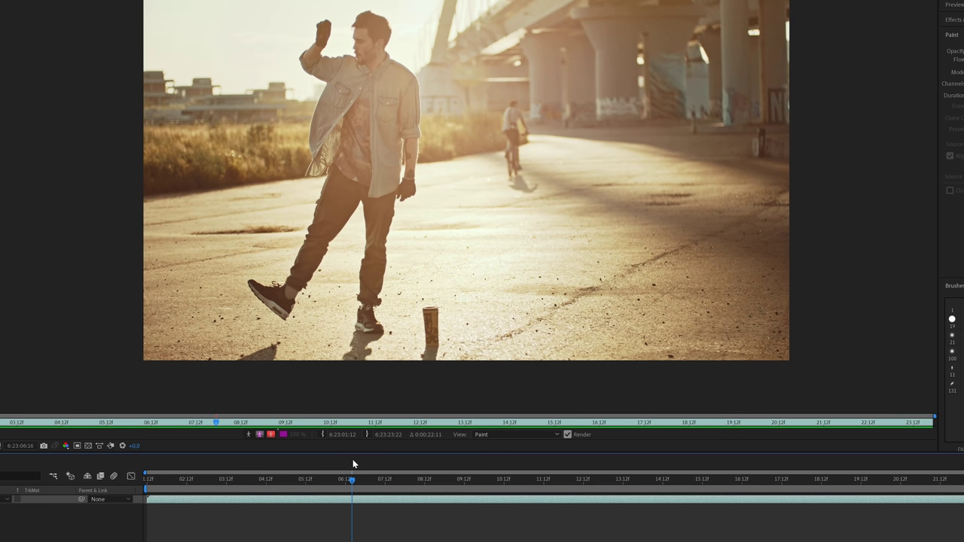
At 07:12f, brush three horizontal white claw lines beside the outstretched hand on consecutive frames.
drag(353, 462, 389, 460)
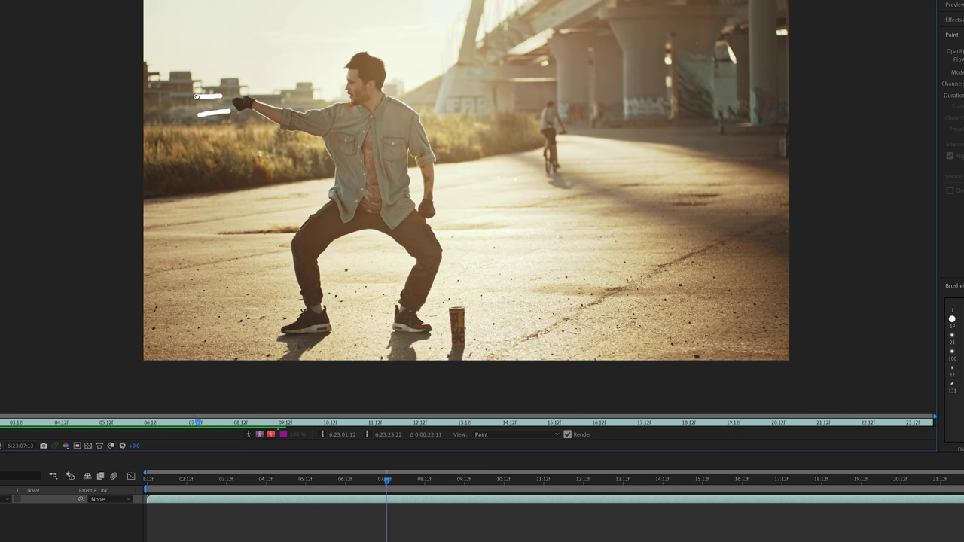
key(Page_Down)
key(Page_Down)
key(Page_Up)
drag(213, 74, 164, 73)
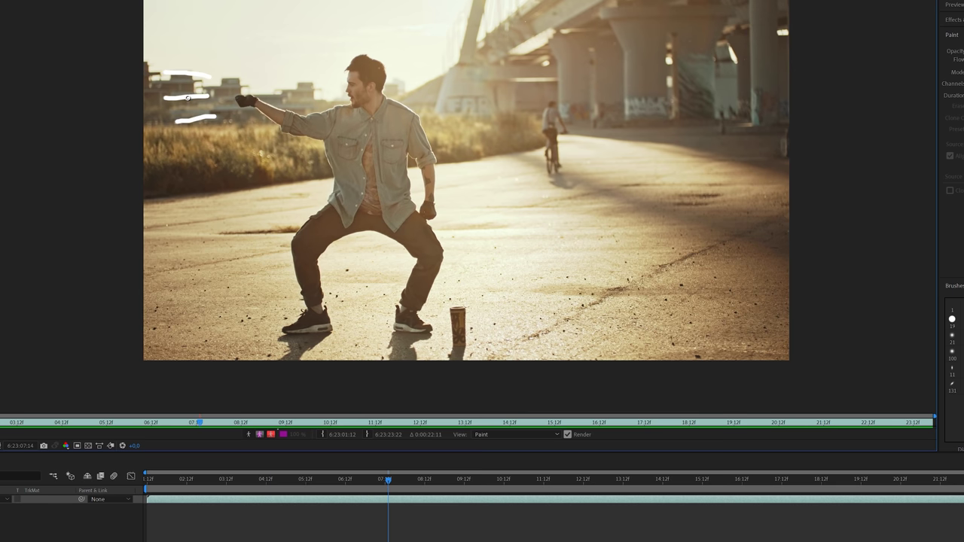
key(Page_Down)
drag(190, 98, 144, 100)
drag(195, 120, 143, 125)
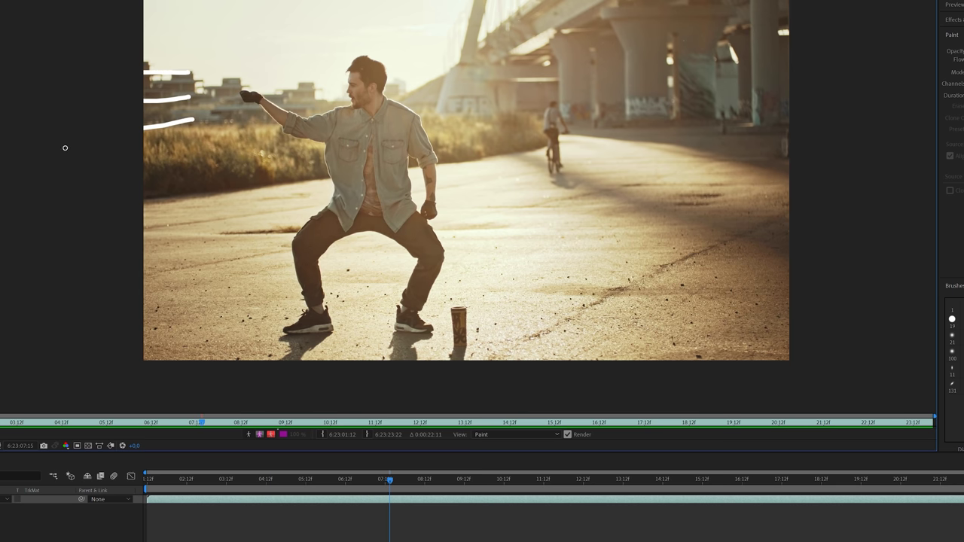
drag(393, 483, 359, 485)
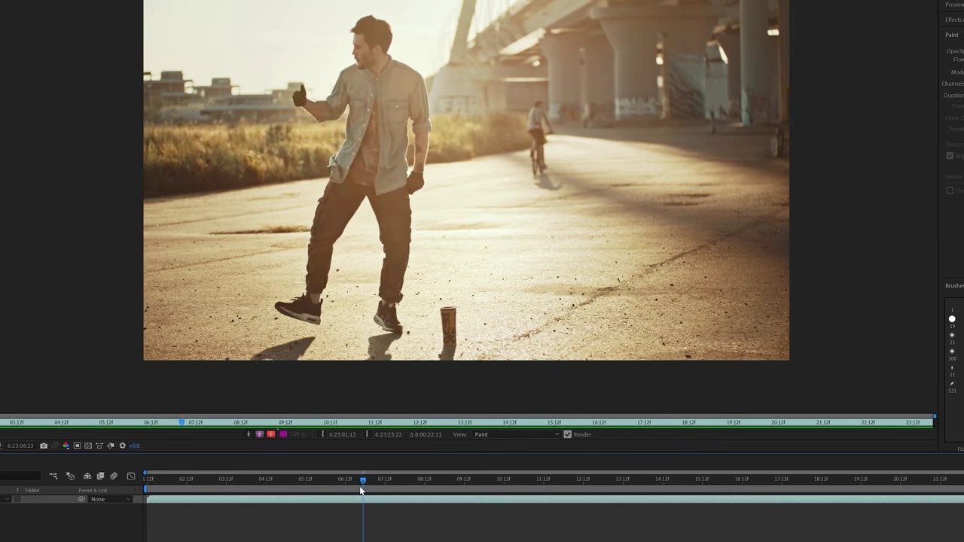